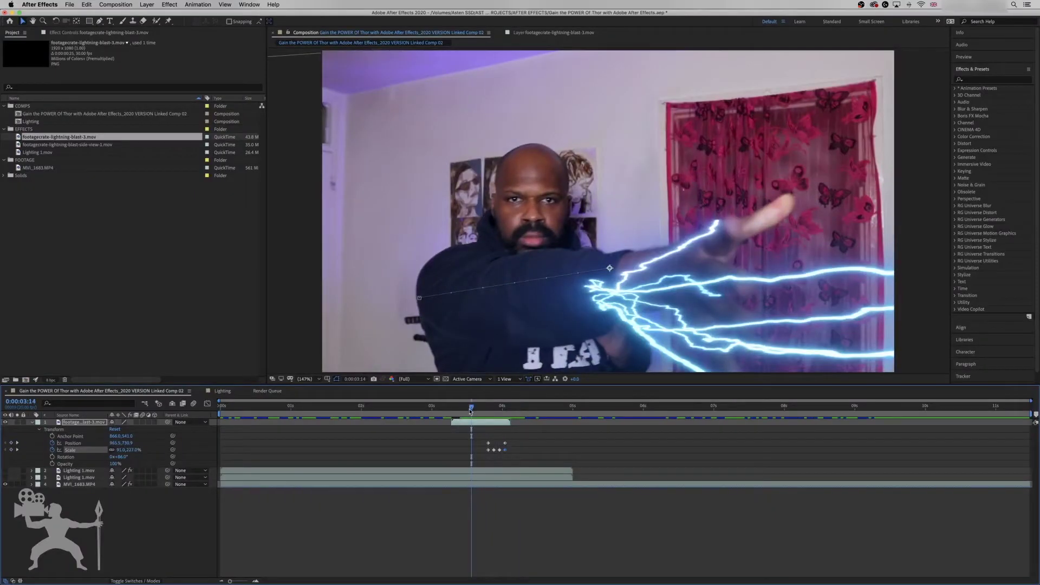
Play the hand footage from the beginning of the composition and expand the COMPS folder in the project.
{"action": "left_click_drag", "start_coordinate": [470, 410], "coordinate": [445, 410]}
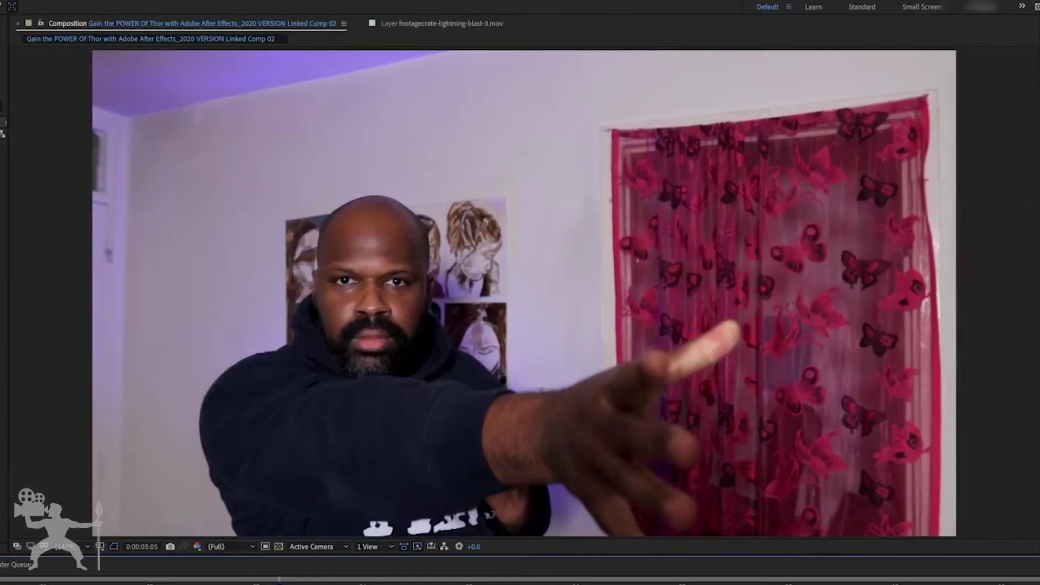
{"action": "key", "text": "space"}
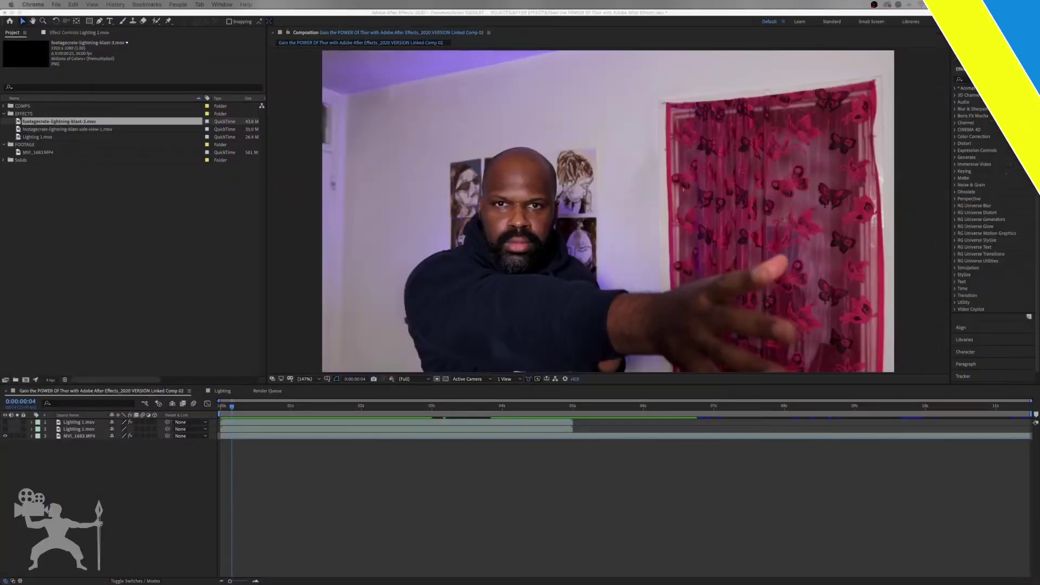
{"action": "key", "text": "super+Tab"}
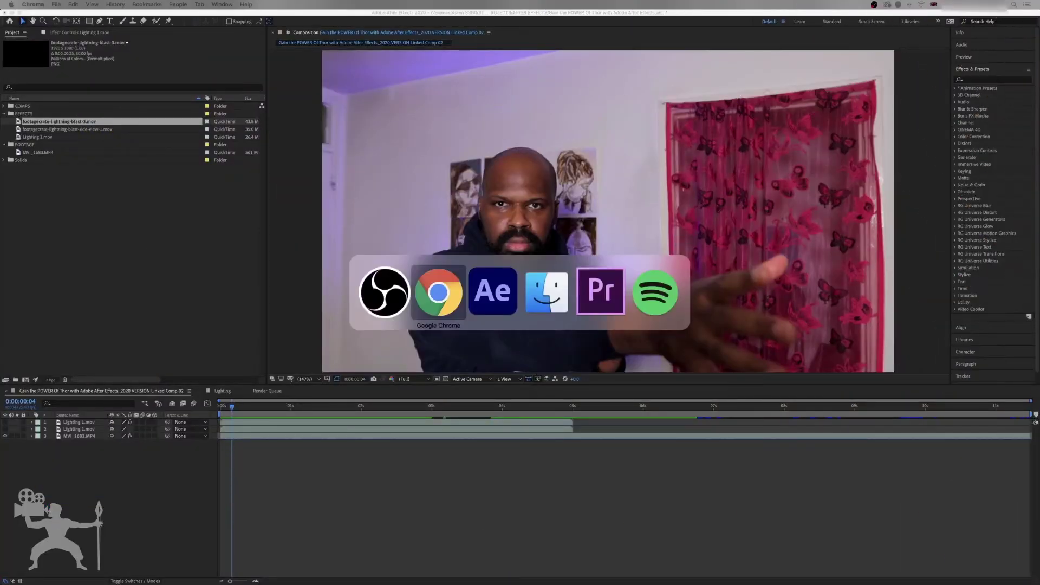
{"action": "left_click", "coordinate": [222, 410]}
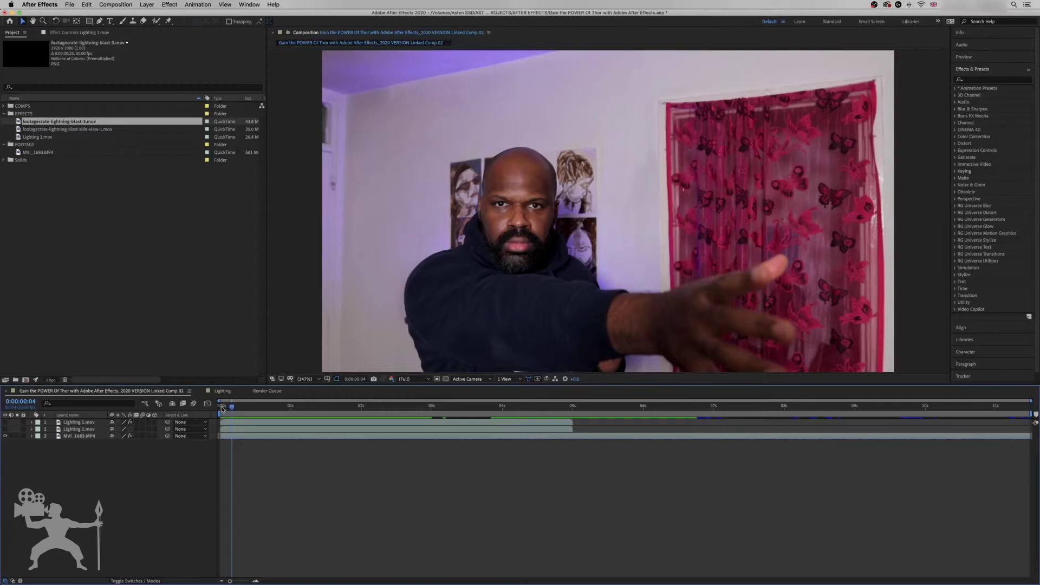
{"action": "key", "text": "space"}
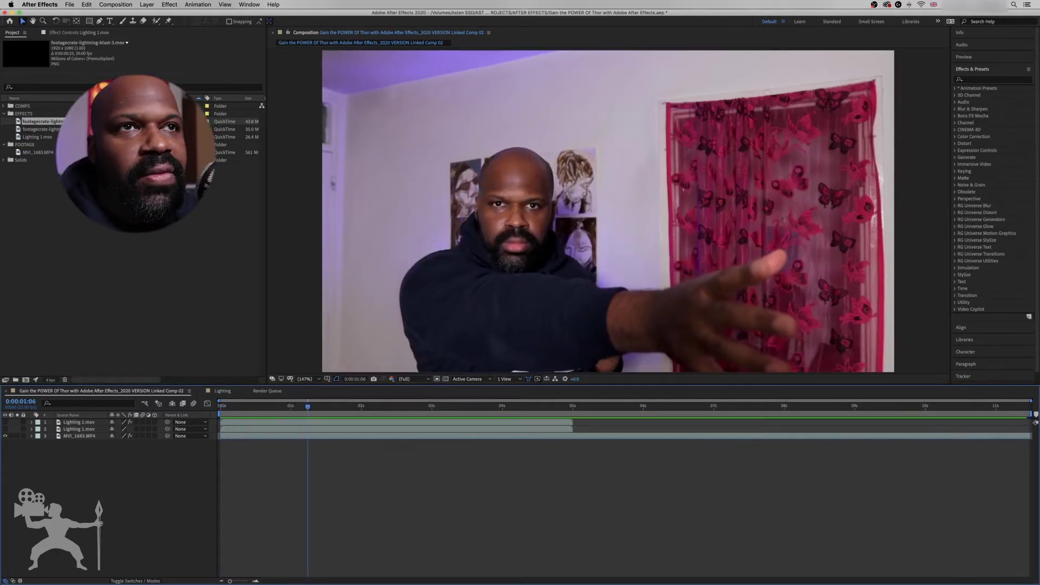
{"action": "left_click", "coordinate": [4, 107]}
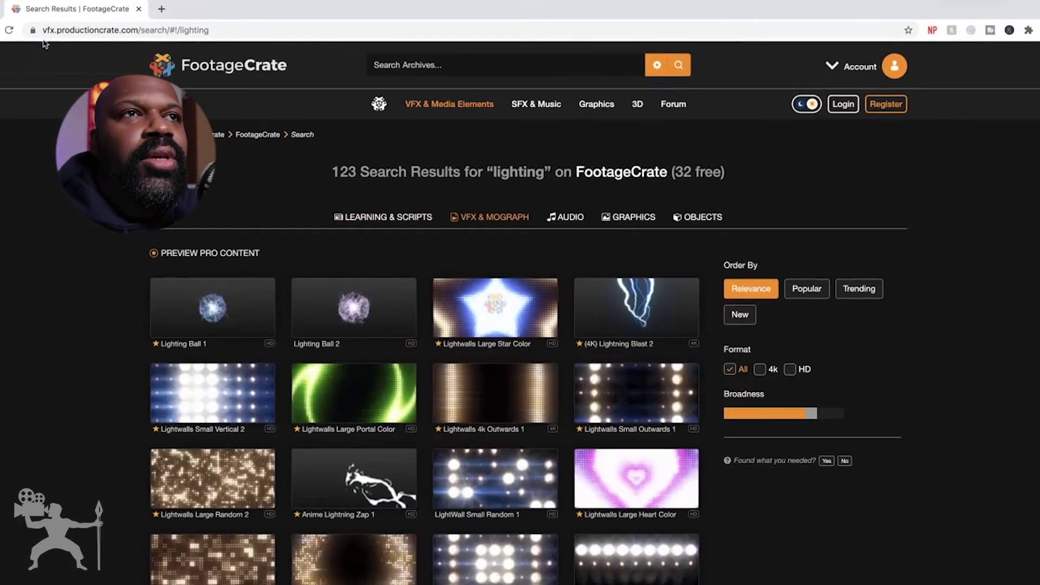
Switch to Chrome and browse the FootageCrate search results for lightning blast clips.
{"action": "scroll", "coordinate": [494, 311], "scroll_direction": "down", "scroll_amount": 5}
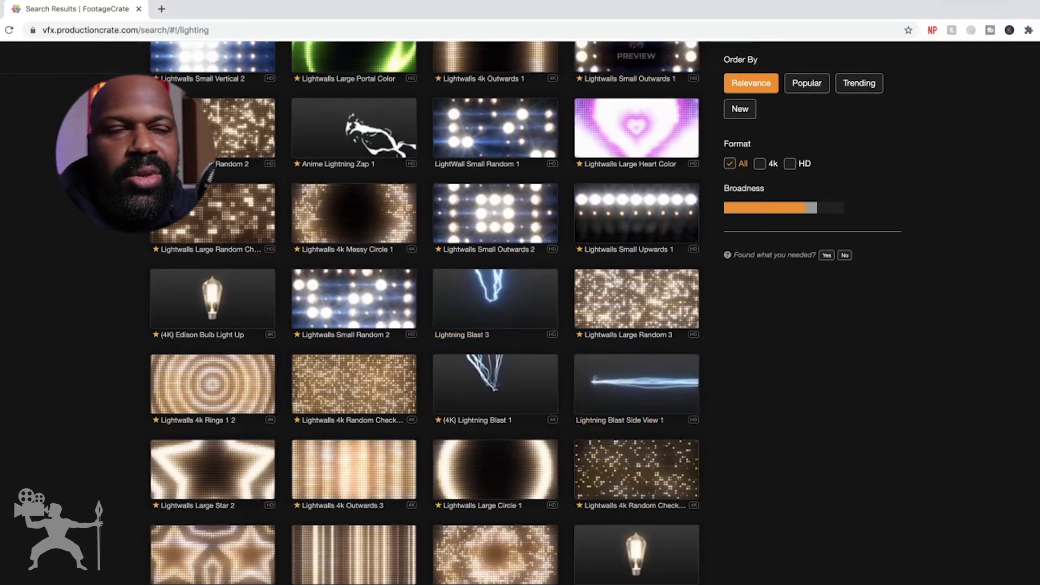
{"action": "scroll", "coordinate": [749, 487], "scroll_direction": "down", "scroll_amount": 10}
{"action": "scroll", "coordinate": [749, 489], "scroll_direction": "down", "scroll_amount": 15}
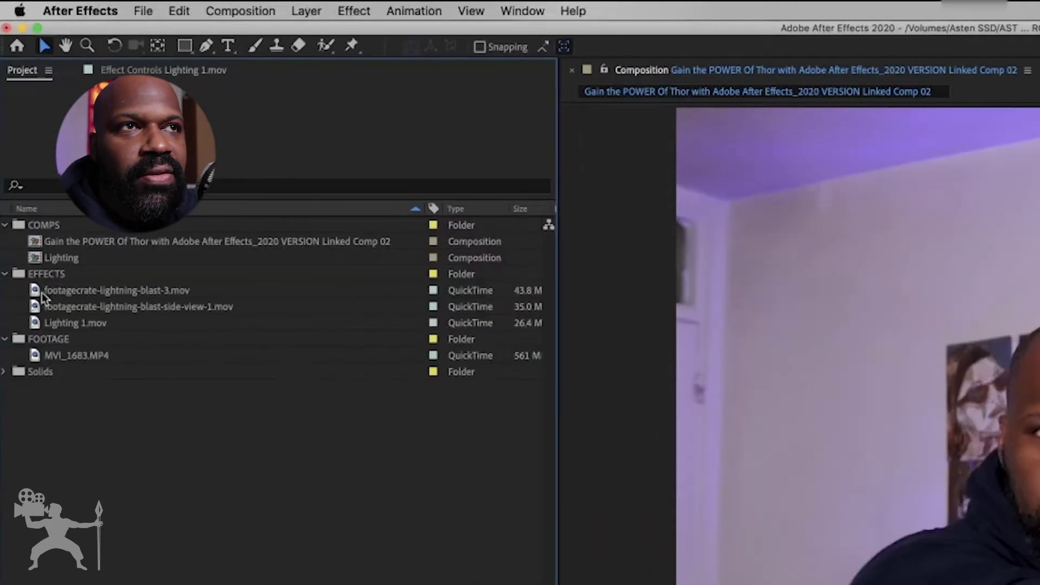
Add footagecrate-lightning-blast-3.mov to the composition as the topmost layer.
{"action": "left_click", "coordinate": [21, 140]}
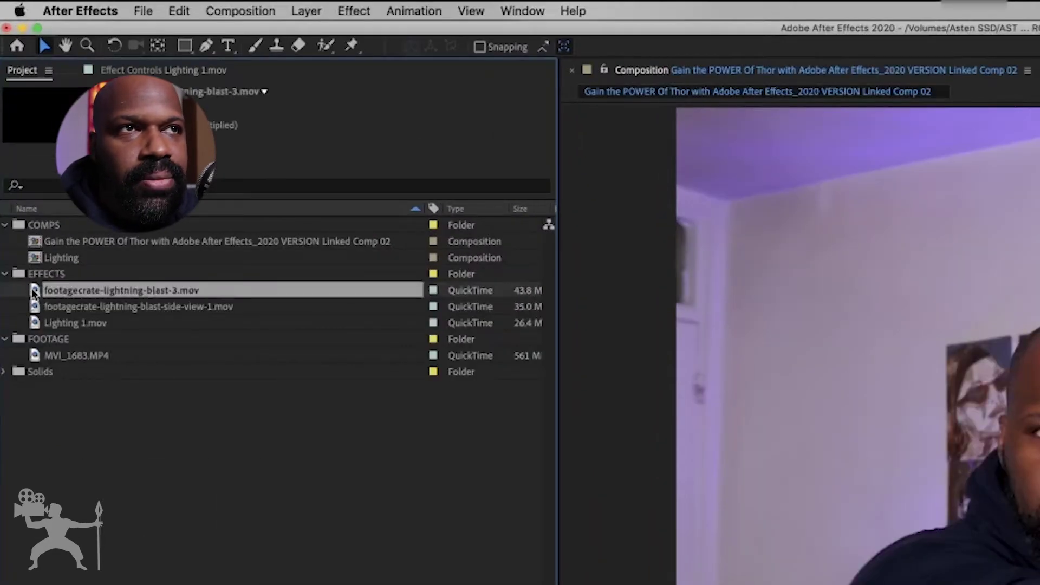
{"action": "left_click_drag", "start_coordinate": [184, 573], "coordinate": [203, 584]}
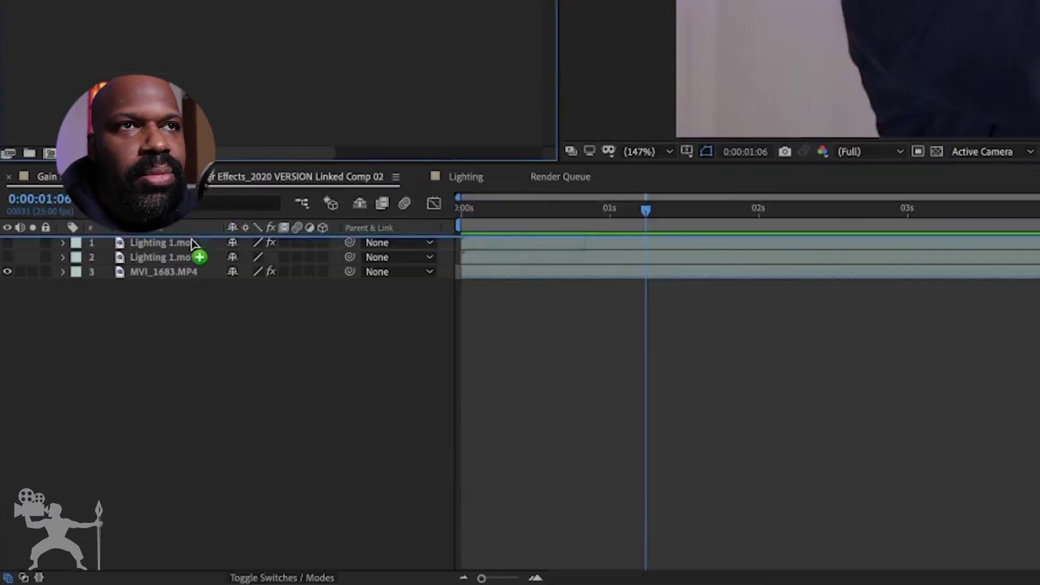
{"action": "left_click_drag", "start_coordinate": [192, 242], "coordinate": [195, 244]}
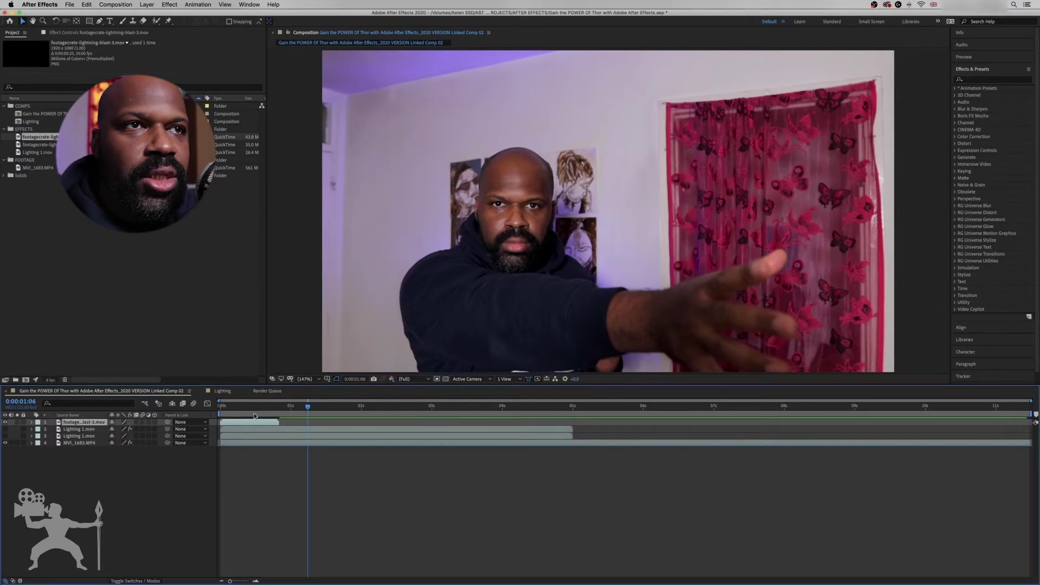
Play the new lightning clip near the start of the composition and view its frame at 0:00:00:12.
{"action": "left_click_drag", "start_coordinate": [251, 408], "coordinate": [233, 411]}
{"action": "key", "text": "space"}
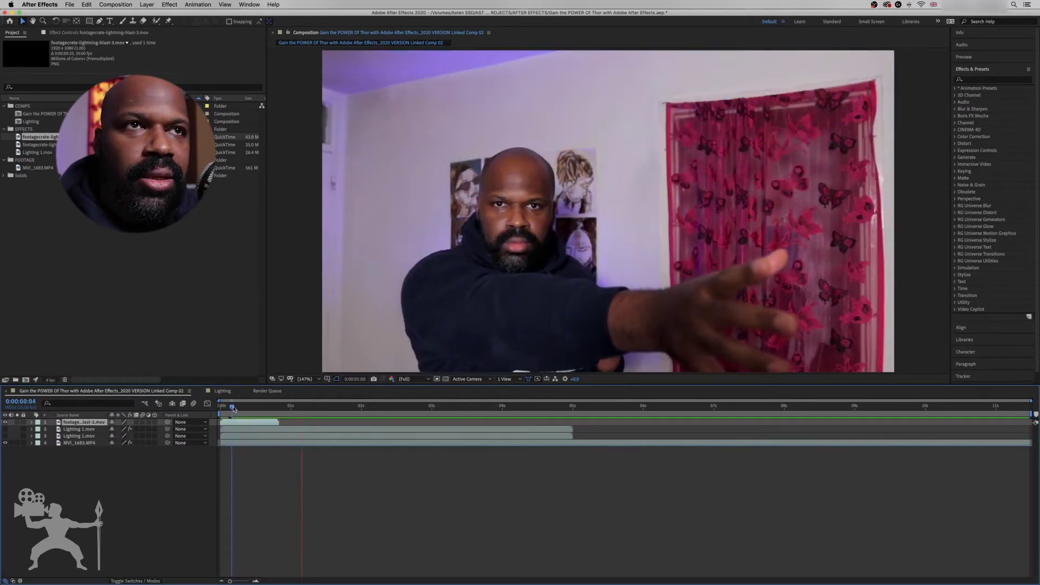
{"action": "left_click", "coordinate": [254, 407]}
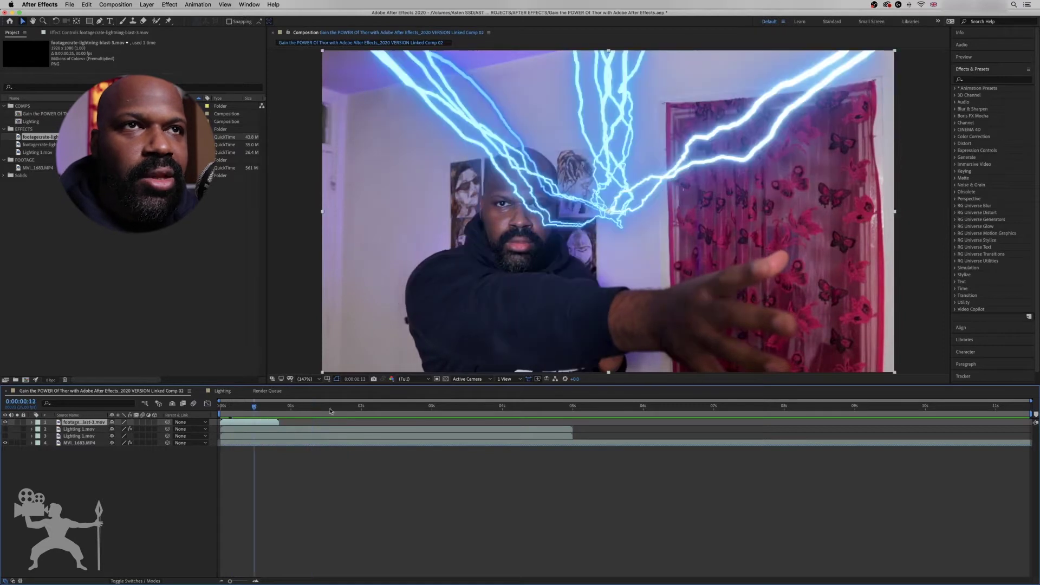
Find the arm's outstretched pose at 0:00:03:14 and move the lightning layer to start there.
{"action": "left_click_drag", "start_coordinate": [332, 410], "coordinate": [471, 420]}
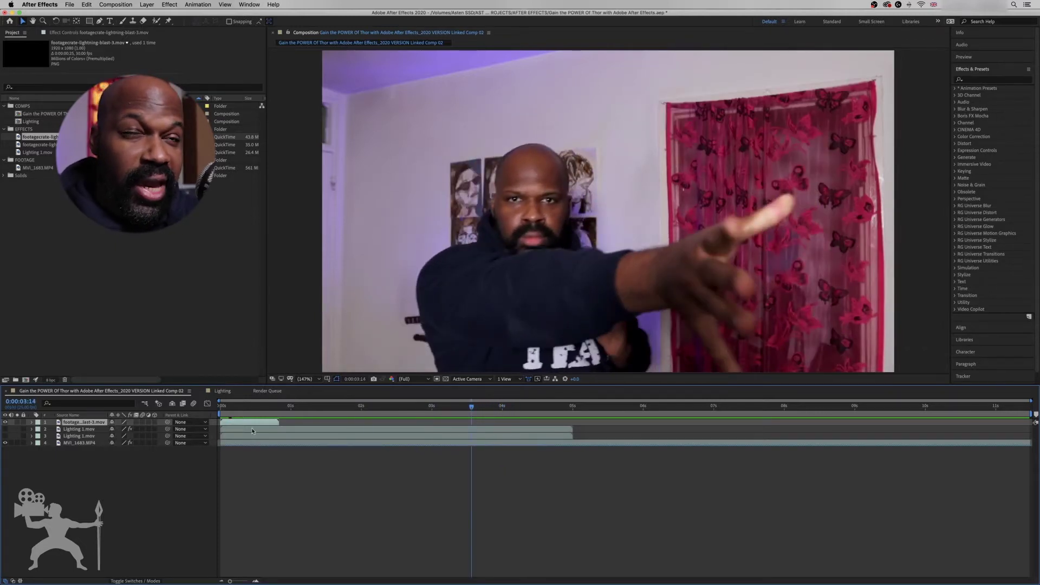
{"action": "left_click_drag", "start_coordinate": [243, 424], "coordinate": [474, 407]}
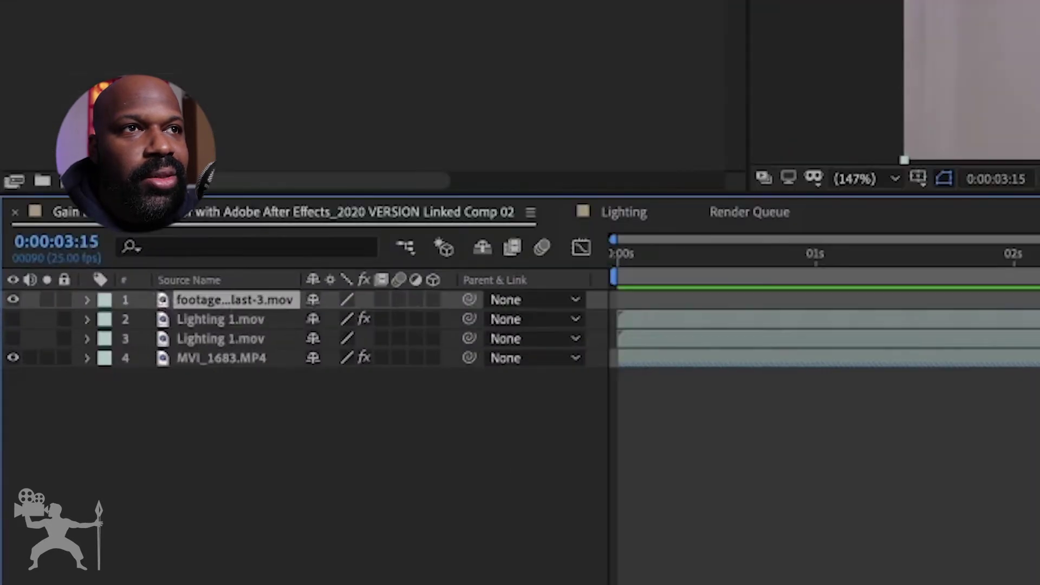
Rotate the lightning layer to 86° so that the bolts shoot sideways along the outstretched arm.
{"action": "key", "text": "r"}
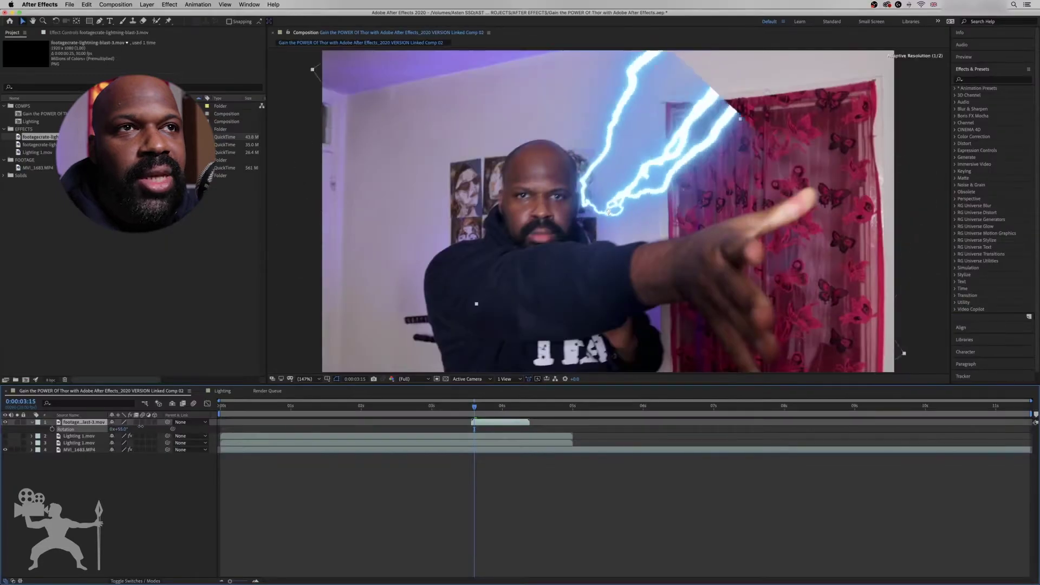
{"action": "left_click_drag", "start_coordinate": [336, 321], "coordinate": [487, 320]}
{"action": "left_click_drag", "start_coordinate": [119, 429], "coordinate": [111, 429]}
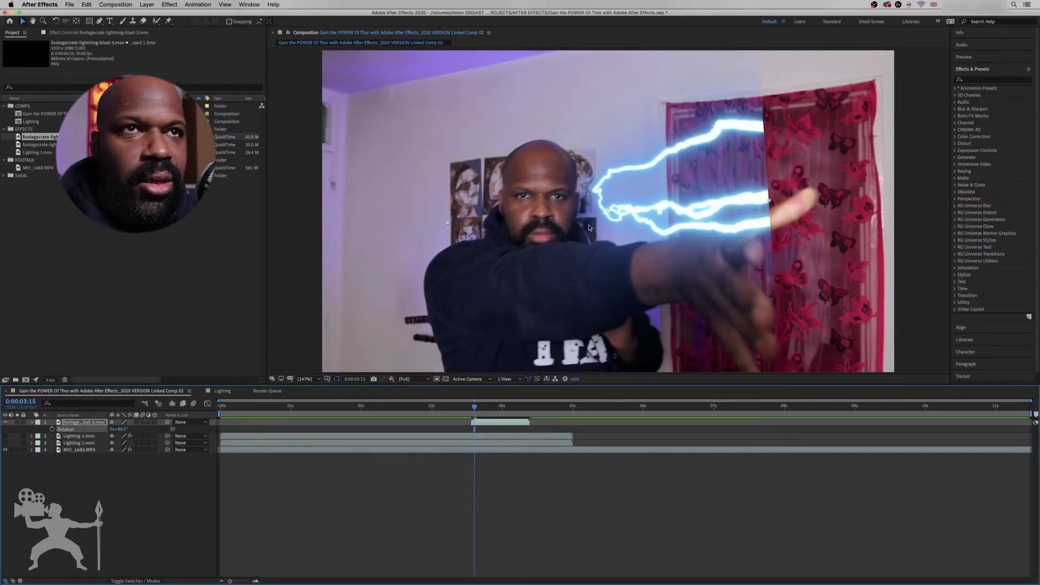
Position the lightning's origin at the wrist and stretch the bolts to the far edge of the red curtain.
{"action": "left_click_drag", "start_coordinate": [585, 228], "coordinate": [623, 300]}
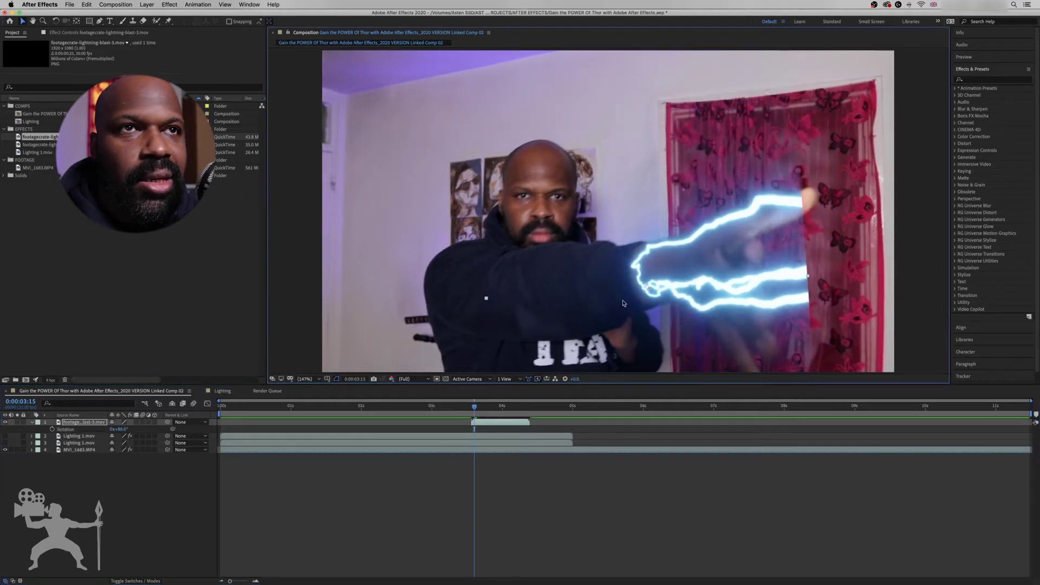
{"action": "left_click_drag", "start_coordinate": [676, 262], "coordinate": [685, 255]}
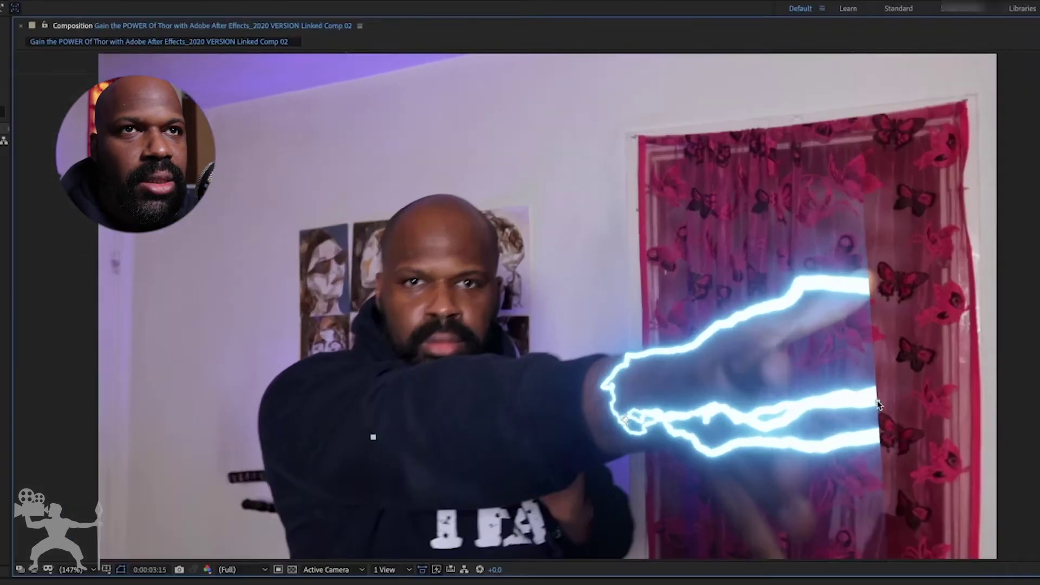
{"action": "left_click_drag", "start_coordinate": [818, 274], "coordinate": [882, 274]}
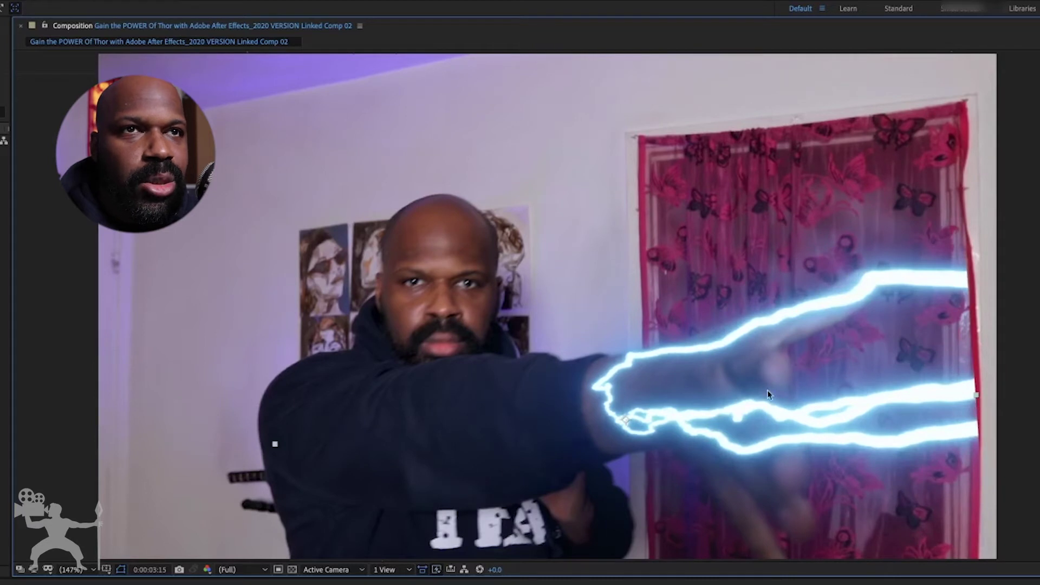
{"action": "mouse_move", "coordinate": [655, 384]}
{"action": "left_mouse_down"}
{"action": "mouse_move", "coordinate": [642, 390]}
{"action": "mouse_move", "coordinate": [664, 388]}
{"action": "left_mouse_up"}
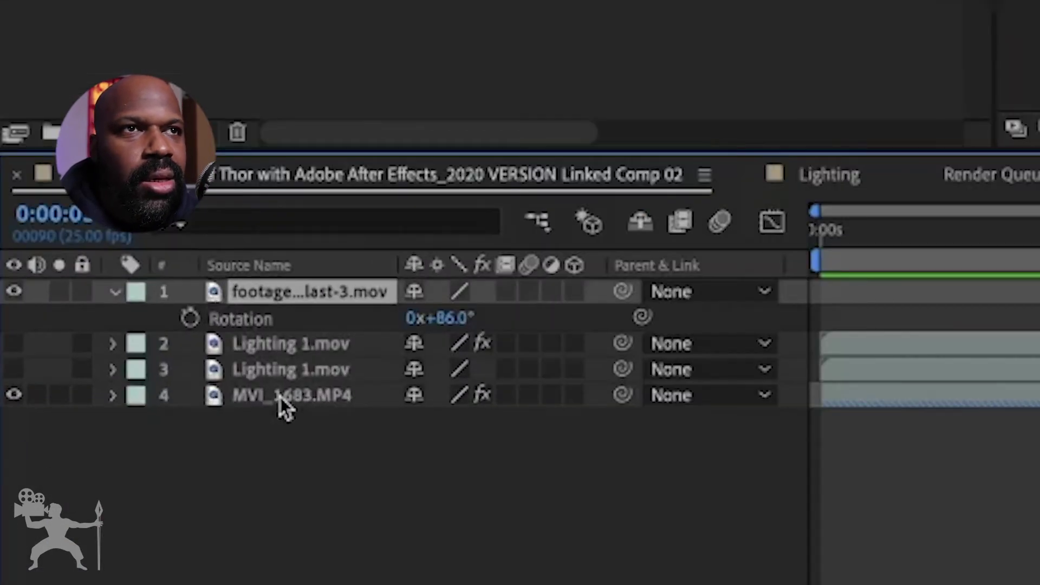
Scale the lightning layer to 135.0, 187.7% and shift it back so that the bolts originate on the forearm.
{"action": "key", "text": "s"}
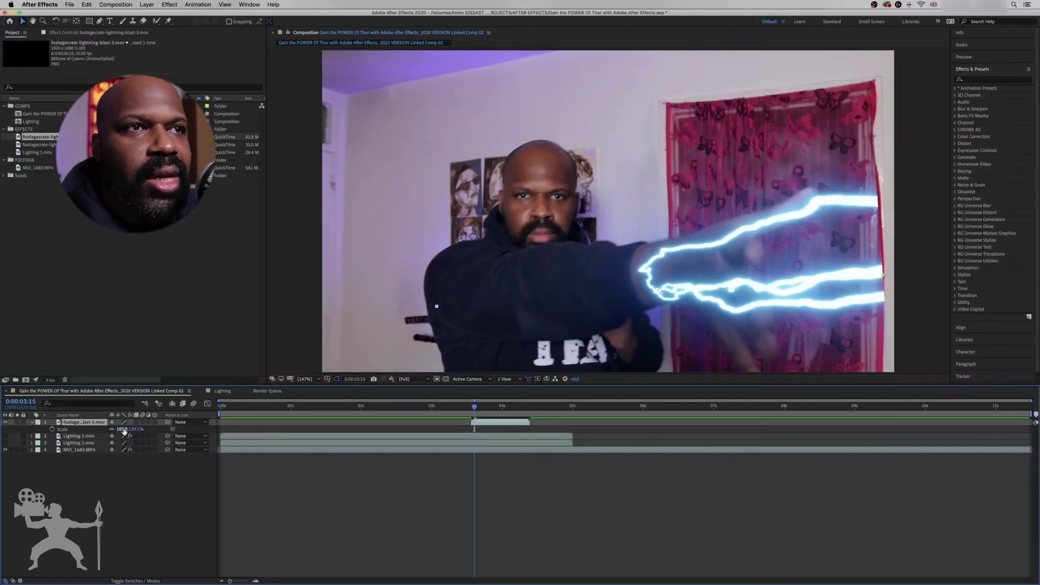
{"action": "left_click_drag", "start_coordinate": [123, 431], "coordinate": [134, 427]}
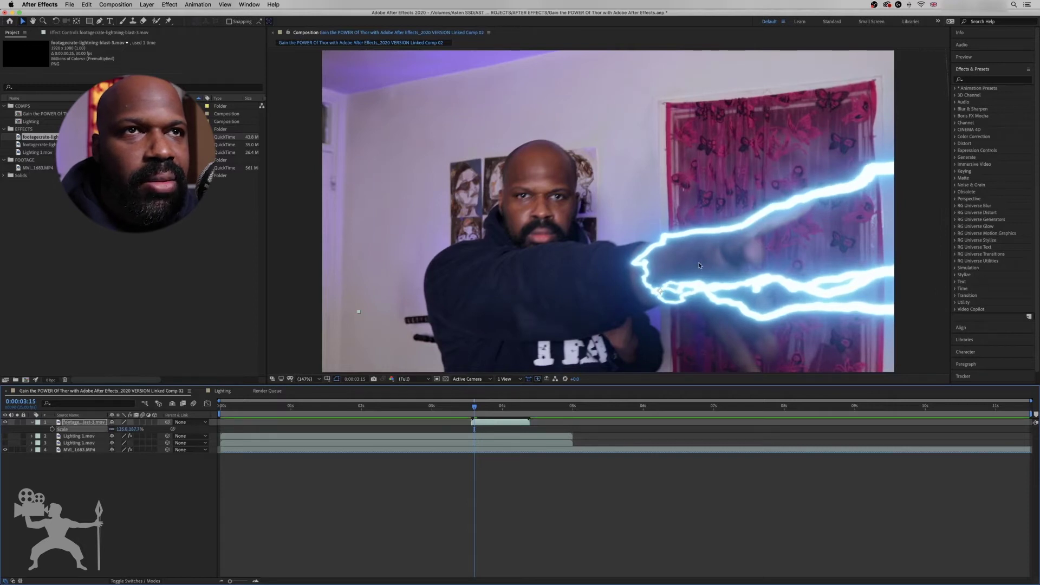
{"action": "mouse_move", "coordinate": [691, 269]}
{"action": "left_mouse_down"}
{"action": "mouse_move", "coordinate": [619, 276]}
{"action": "mouse_move", "coordinate": [662, 269]}
{"action": "left_mouse_up"}
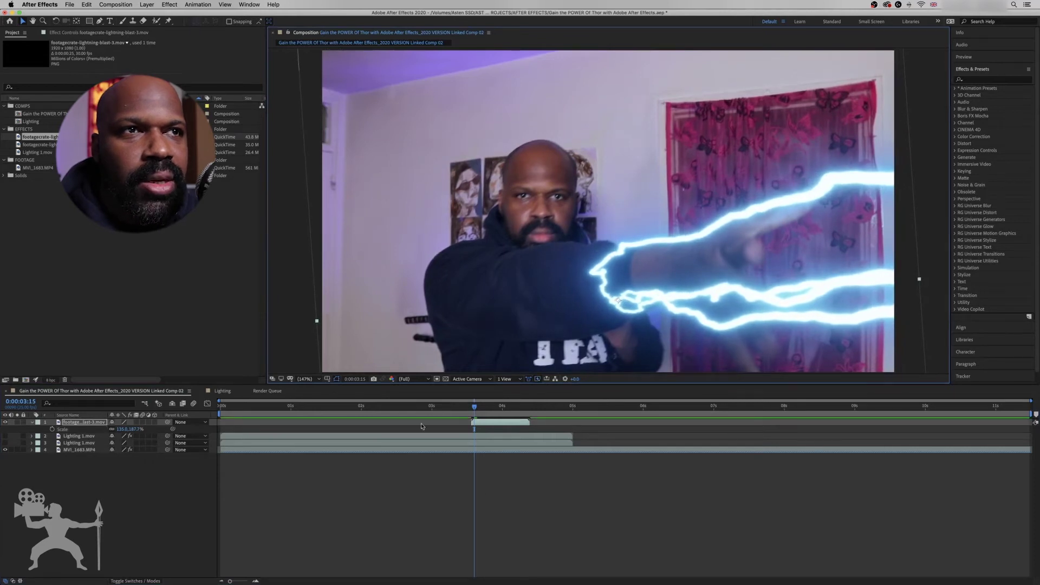
Move the lightning layer to start at 0:00:03:02 and review its timing against the arm and hammer movement up to 0:00:03:20.
{"action": "mouse_move", "coordinate": [462, 408]}
{"action": "left_mouse_down"}
{"action": "mouse_move", "coordinate": [522, 408]}
{"action": "mouse_move", "coordinate": [437, 418]}
{"action": "mouse_move", "coordinate": [471, 425]}
{"action": "left_mouse_up"}
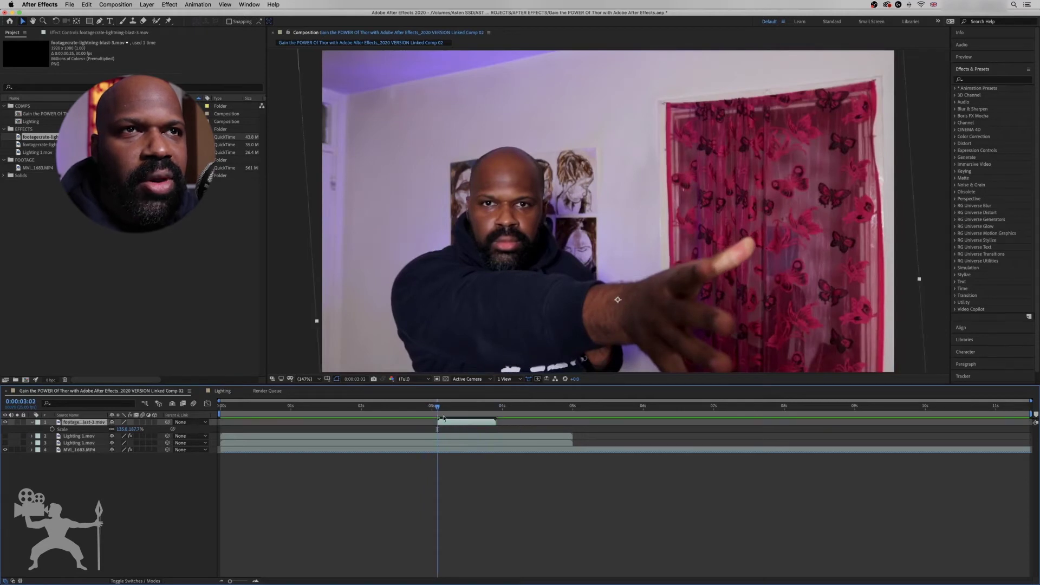
{"action": "left_click", "coordinate": [426, 410]}
{"action": "key", "text": "space"}
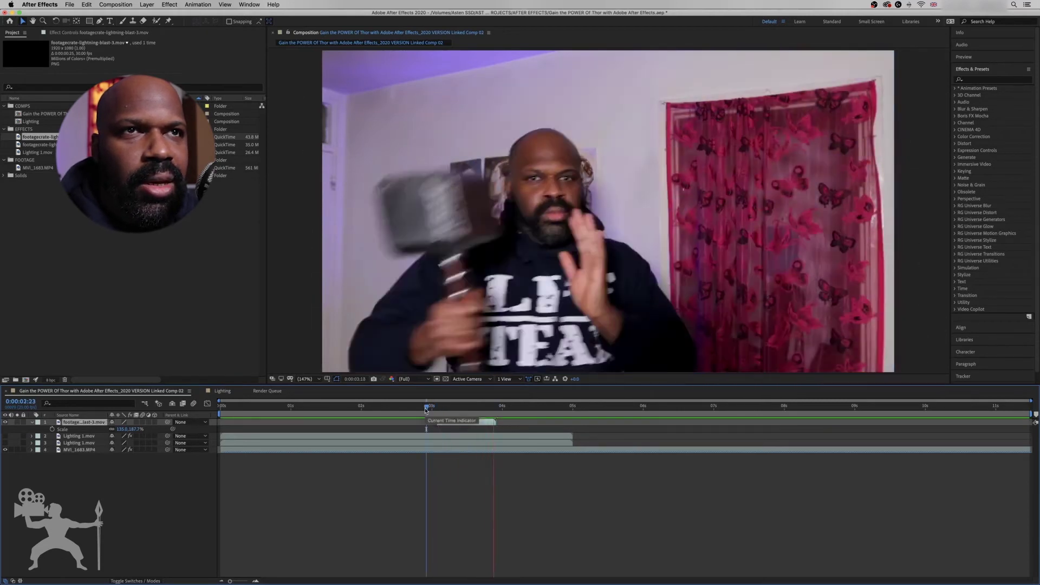
{"action": "left_click_drag", "start_coordinate": [430, 410], "coordinate": [491, 405]}
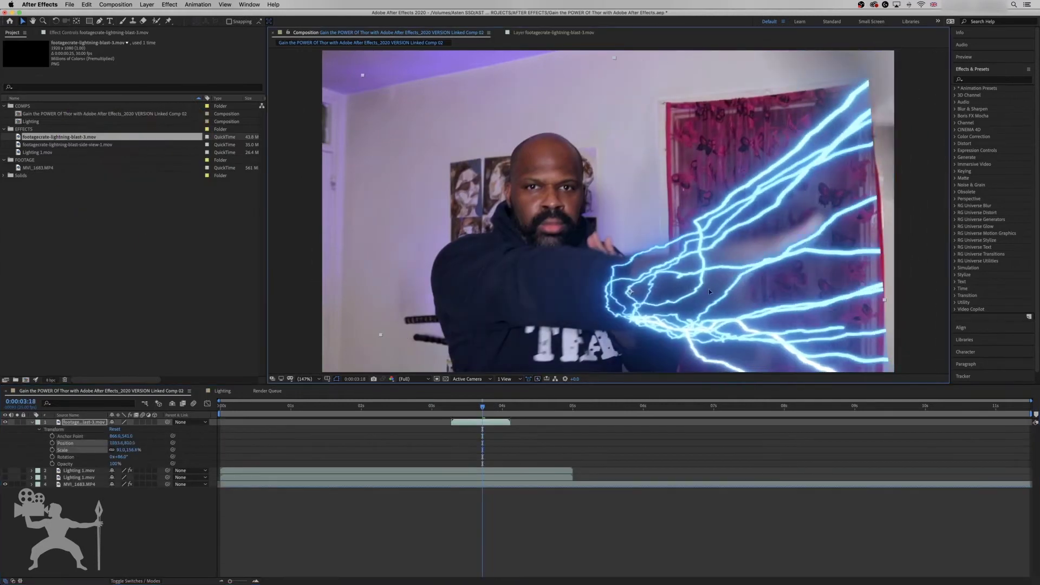
{"action": "mouse_move", "coordinate": [469, 404]}
{"action": "left_mouse_down"}
{"action": "mouse_move", "coordinate": [494, 406]}
{"action": "mouse_move", "coordinate": [446, 398]}
{"action": "mouse_move", "coordinate": [488, 408]}
{"action": "left_mouse_up"}
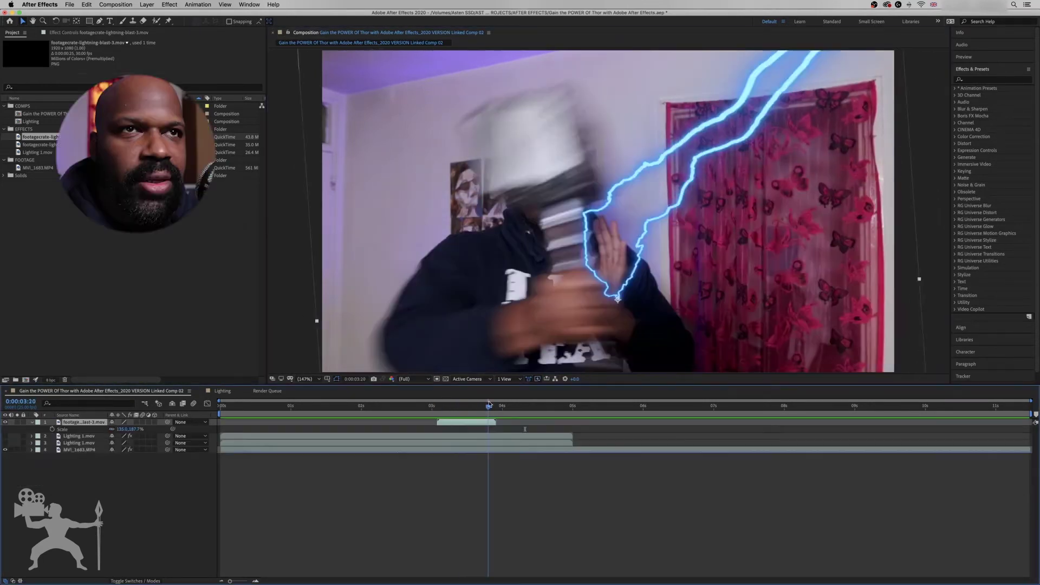
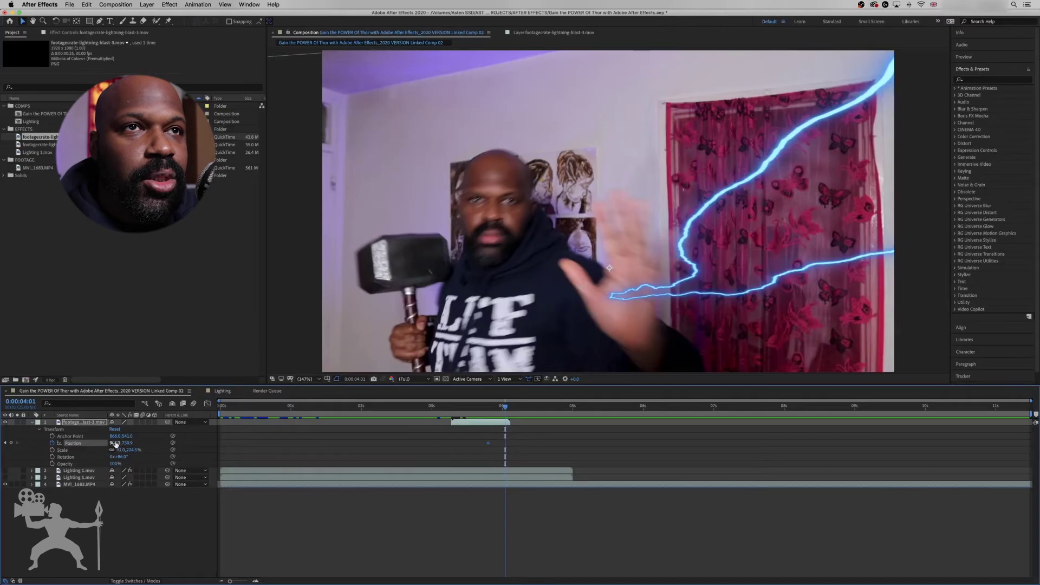
At 0:00:04:01, keyframe the lightning's position to about 326.5, 829.9 by the hammer hand and stretch its scale to 91.0, 227.0%.
{"action": "left_click_drag", "start_coordinate": [115, 444], "coordinate": [3, 556]}
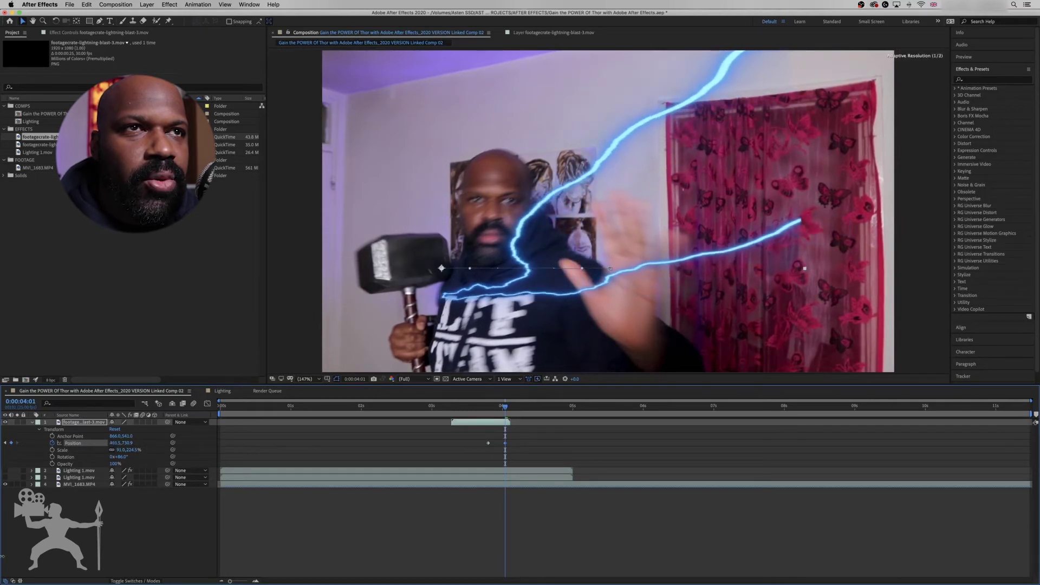
{"action": "left_click_drag", "start_coordinate": [145, 440], "coordinate": [92, 451]}
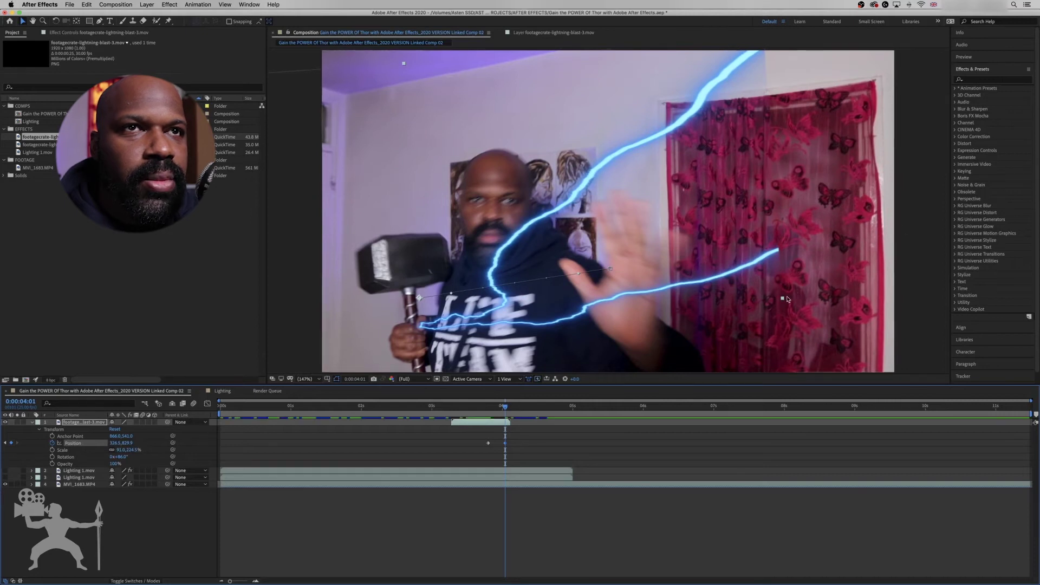
{"action": "mouse_move", "coordinate": [784, 301]}
{"action": "left_mouse_down"}
{"action": "mouse_move", "coordinate": [808, 297]}
{"action": "mouse_move", "coordinate": [788, 300]}
{"action": "left_mouse_up"}
Set the first Scale keyframe on the lightning layer at 0:00:03:20.
{"action": "left_click_drag", "start_coordinate": [467, 405], "coordinate": [491, 408]}
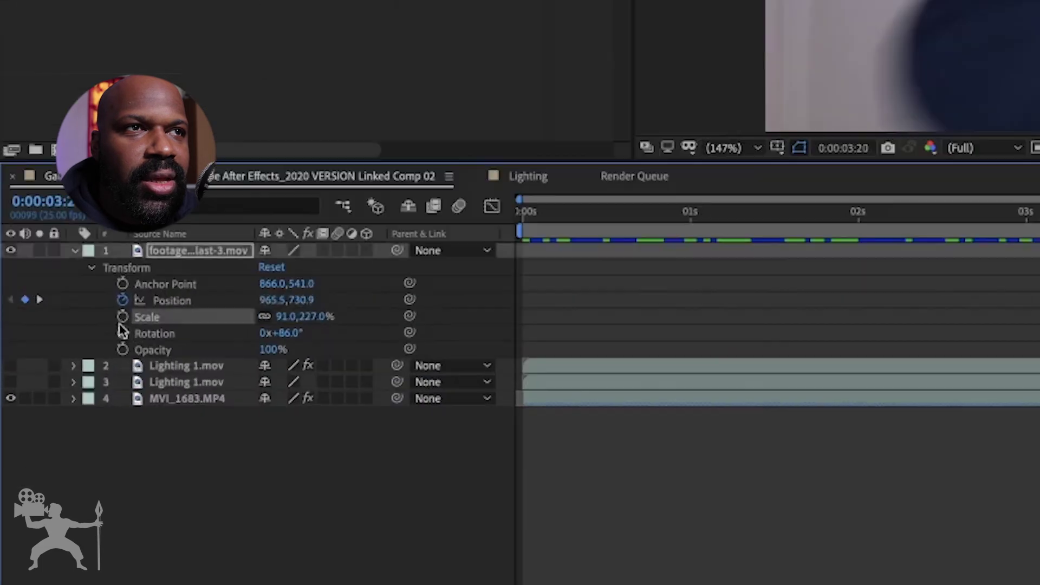
{"action": "left_click", "coordinate": [52, 450]}
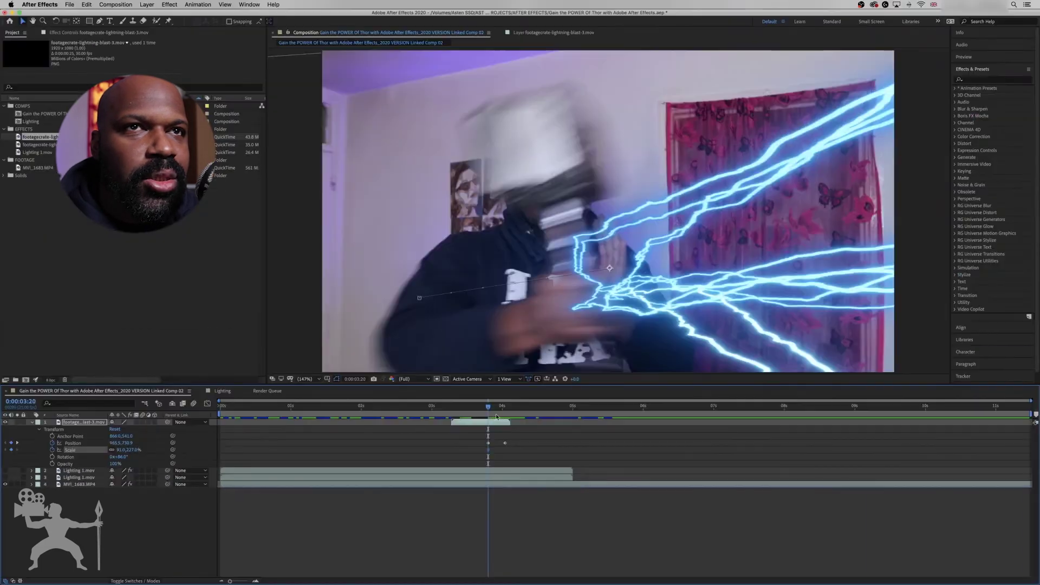
Keyframe the lightning's vertical scale to about 266% at 0:00:03:22 and about 299% at 0:00:03:24, keeping its width at 91.0%.
{"action": "left_click_drag", "start_coordinate": [492, 412], "coordinate": [493, 410]}
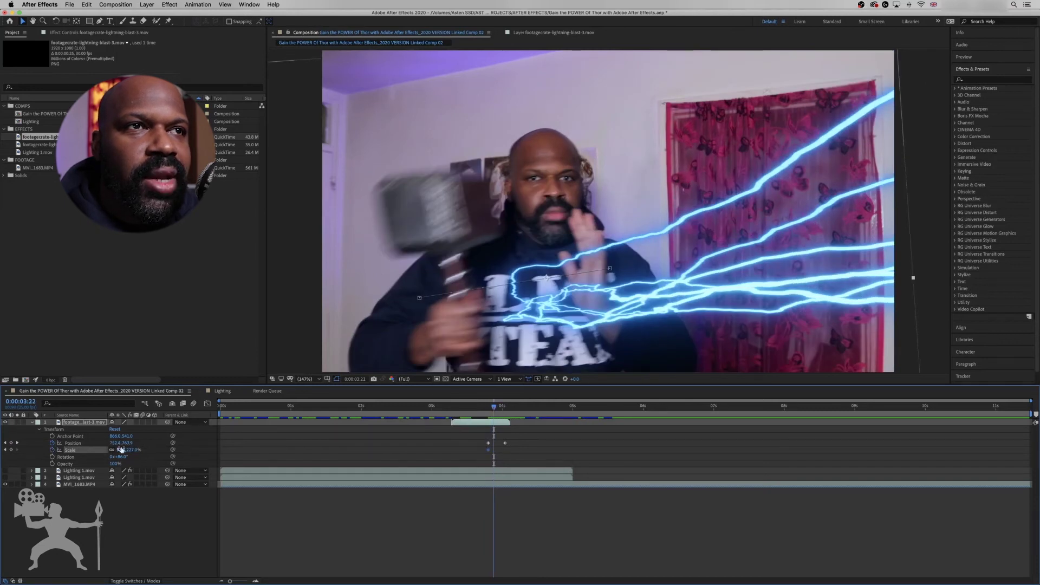
{"action": "key", "text": "Page_Down"}
{"action": "key", "text": "Page_Down"}
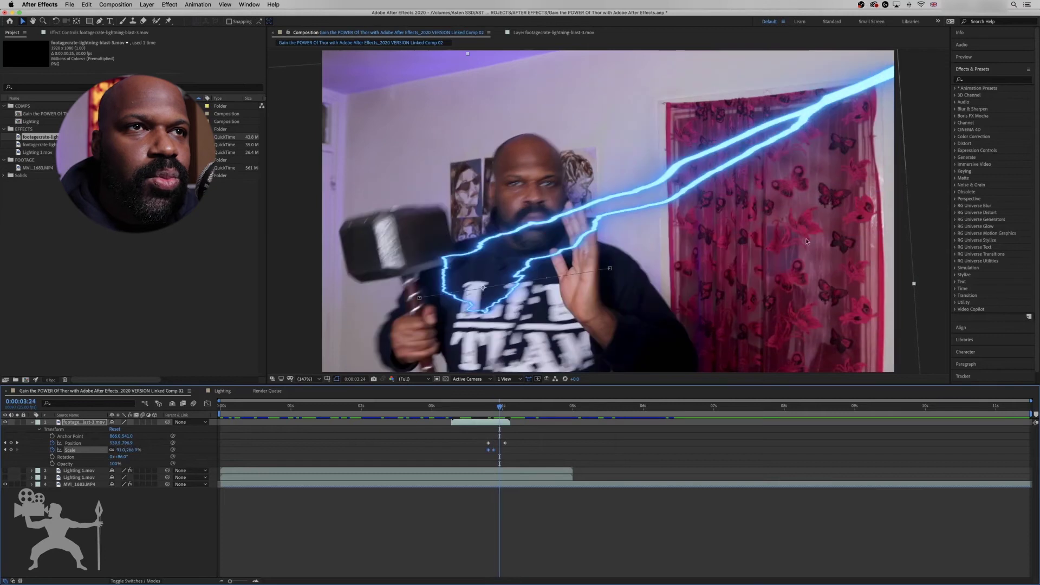
{"action": "left_click_drag", "start_coordinate": [915, 286], "coordinate": [966, 251]}
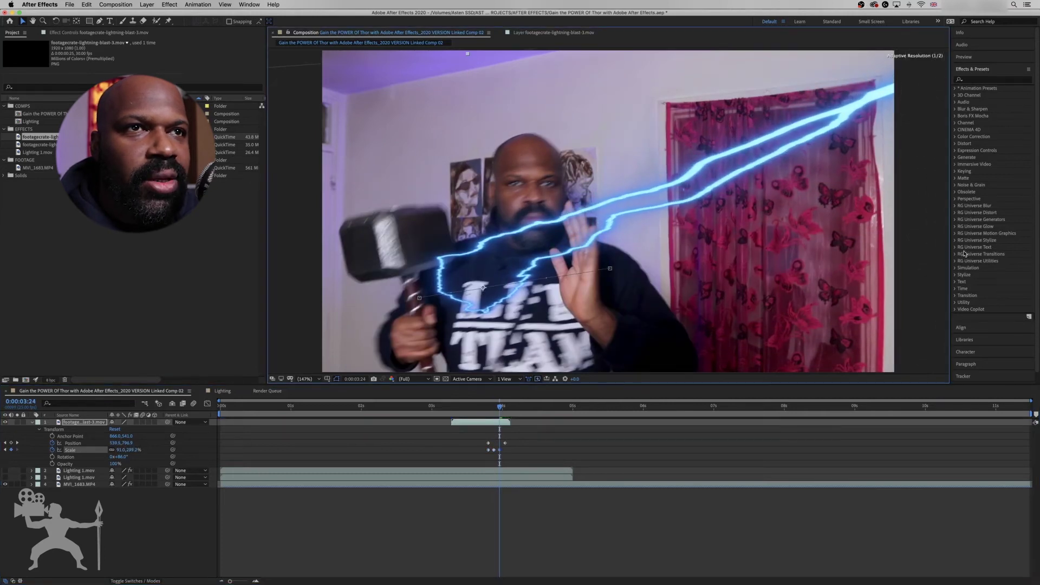
At 0:00:04:01, keyframe the lightning stretched further lengthwise beyond the frame edge, and preview the animation from 0:00:03:14.
{"action": "left_click_drag", "start_coordinate": [499, 410], "coordinate": [504, 408]}
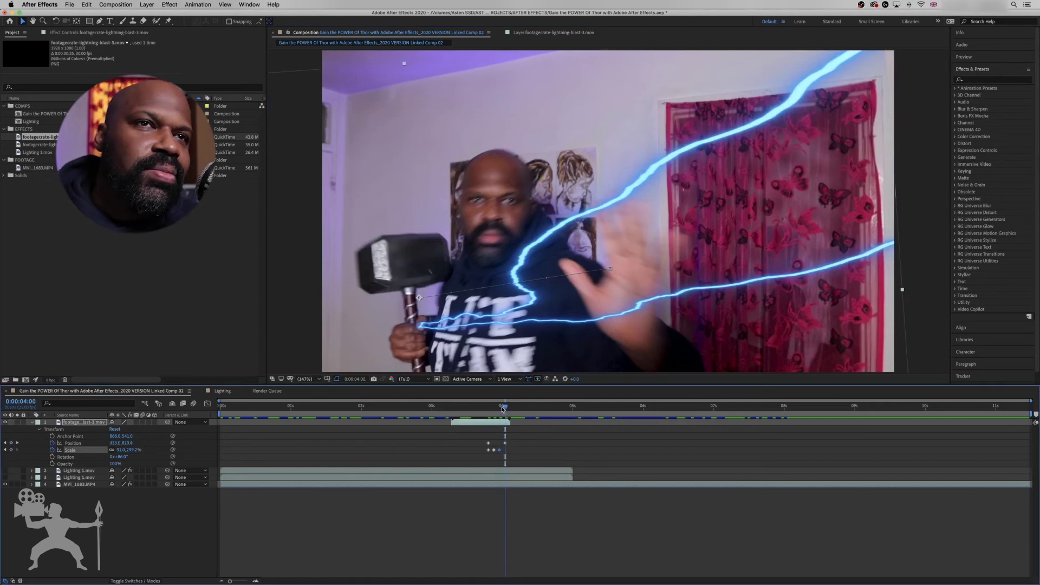
{"action": "key", "text": "space"}
{"action": "key", "text": "space"}
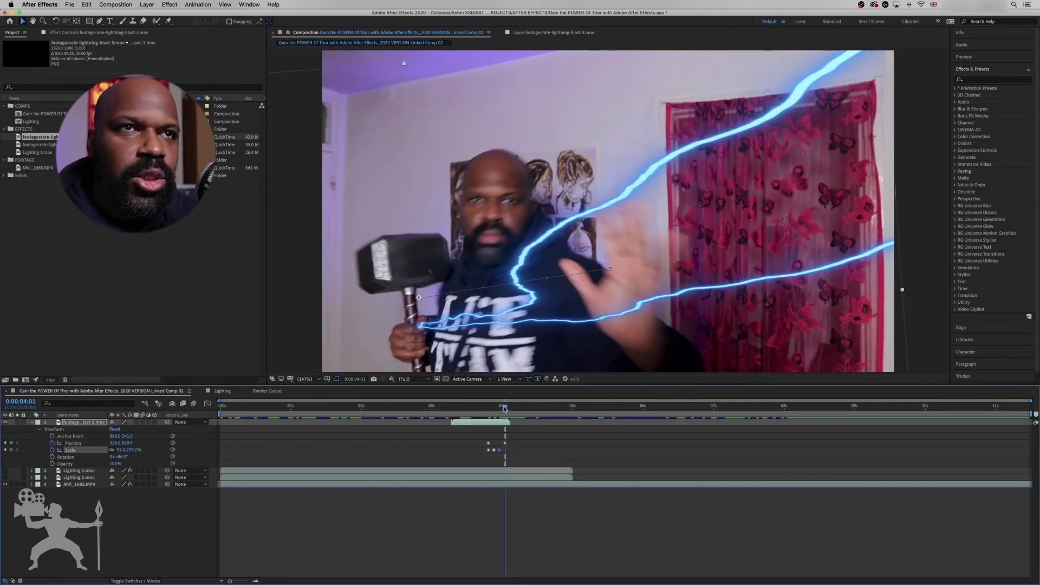
{"action": "key", "text": "space"}
{"action": "key", "text": "space"}
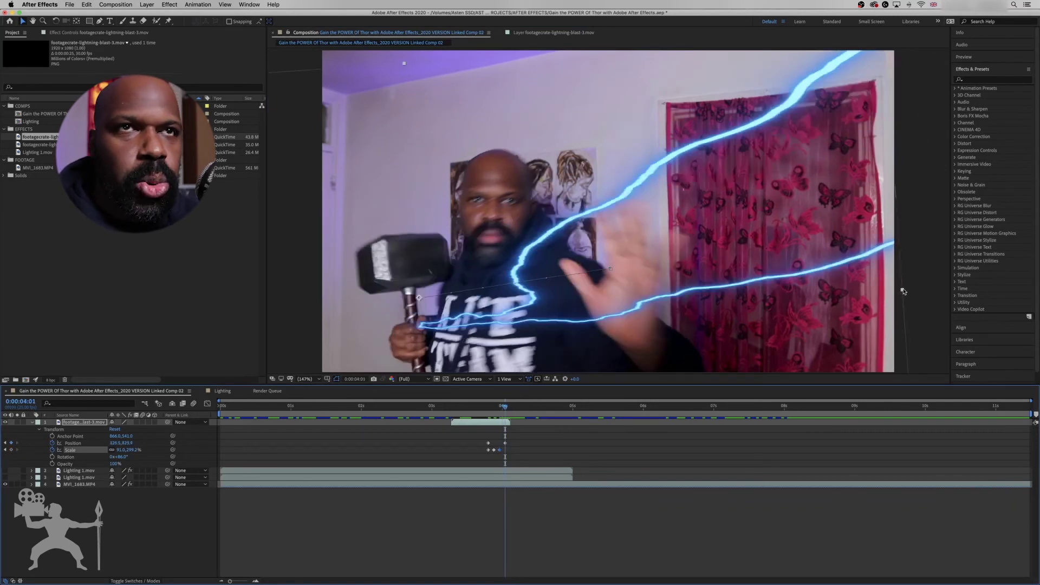
{"action": "left_click_drag", "start_coordinate": [903, 293], "coordinate": [949, 276]}
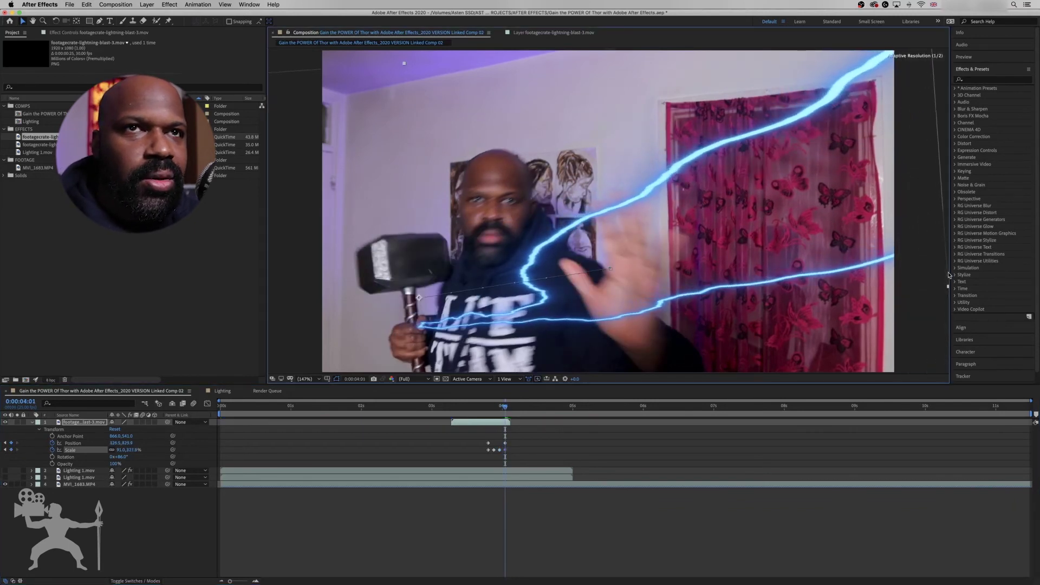
{"action": "left_click_drag", "start_coordinate": [504, 410], "coordinate": [470, 408]}
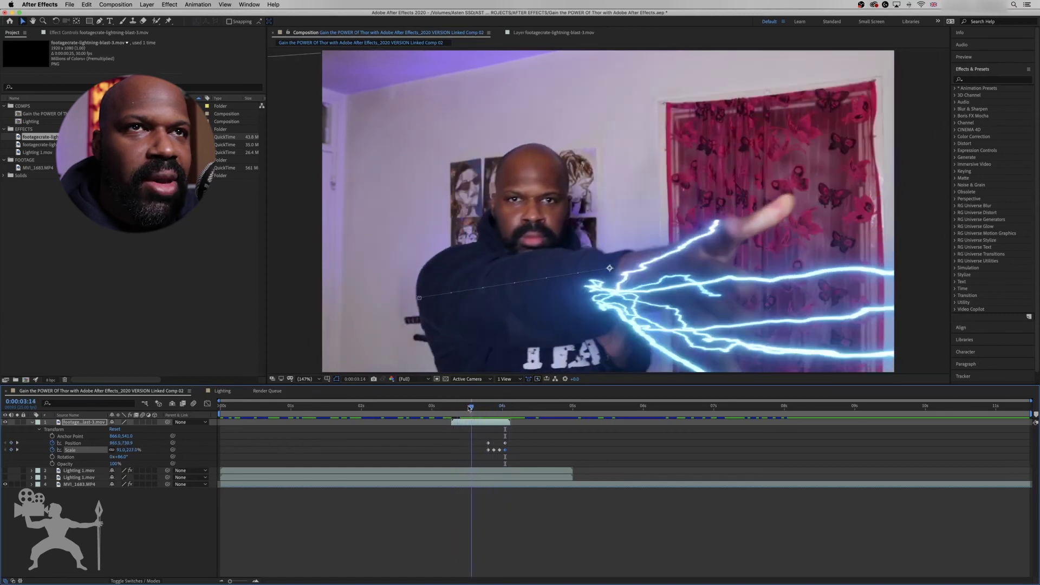
{"action": "key", "text": "space"}
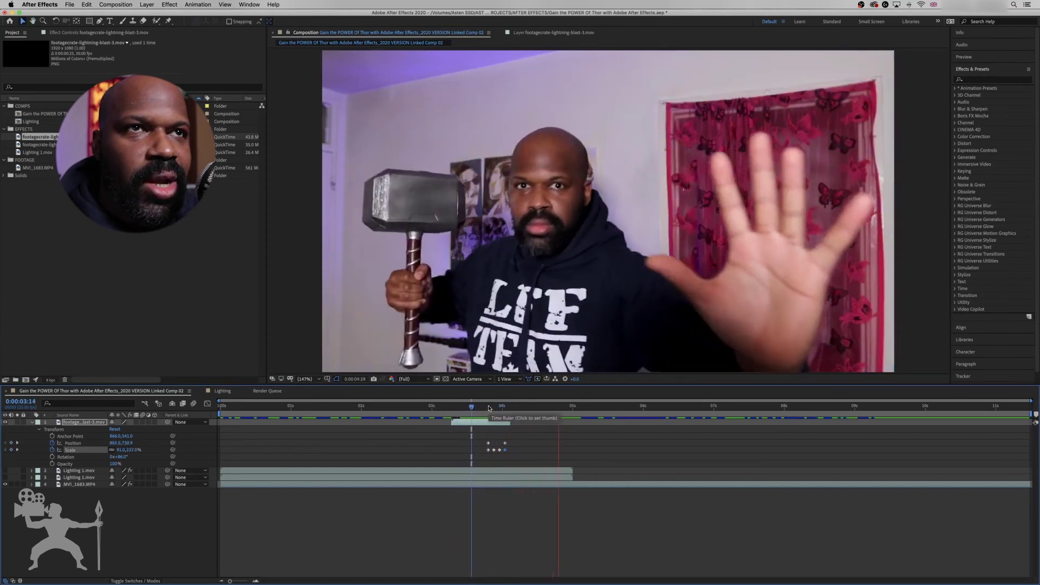